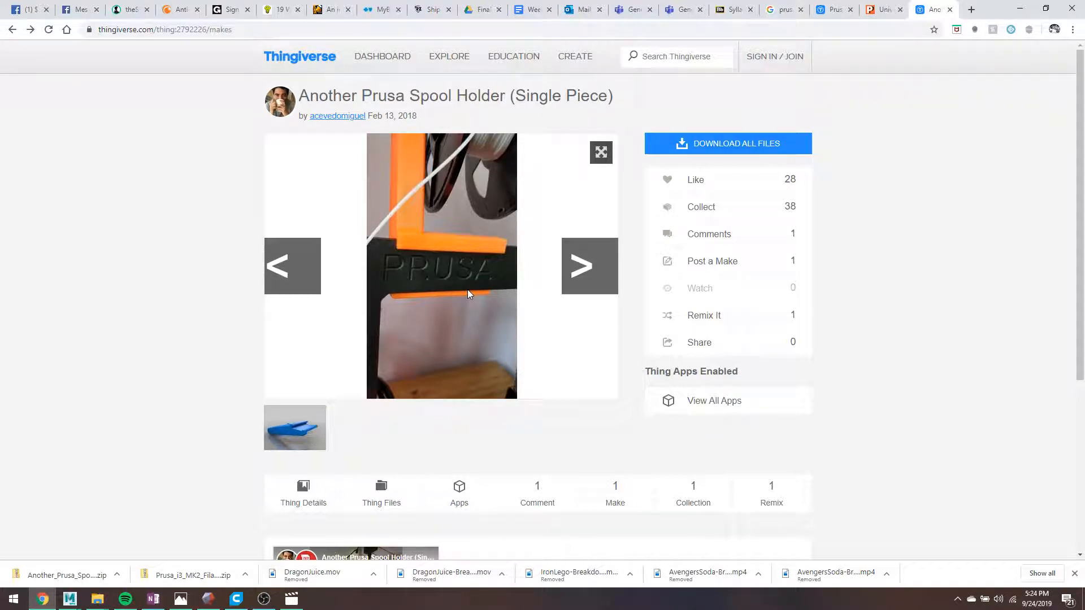
Step: Compare the two Prusa spool holder pages on Thingiverse and show the single-piece holder's photo with the mounted spool
{"action": "left_click", "coordinate": [839, 8]}
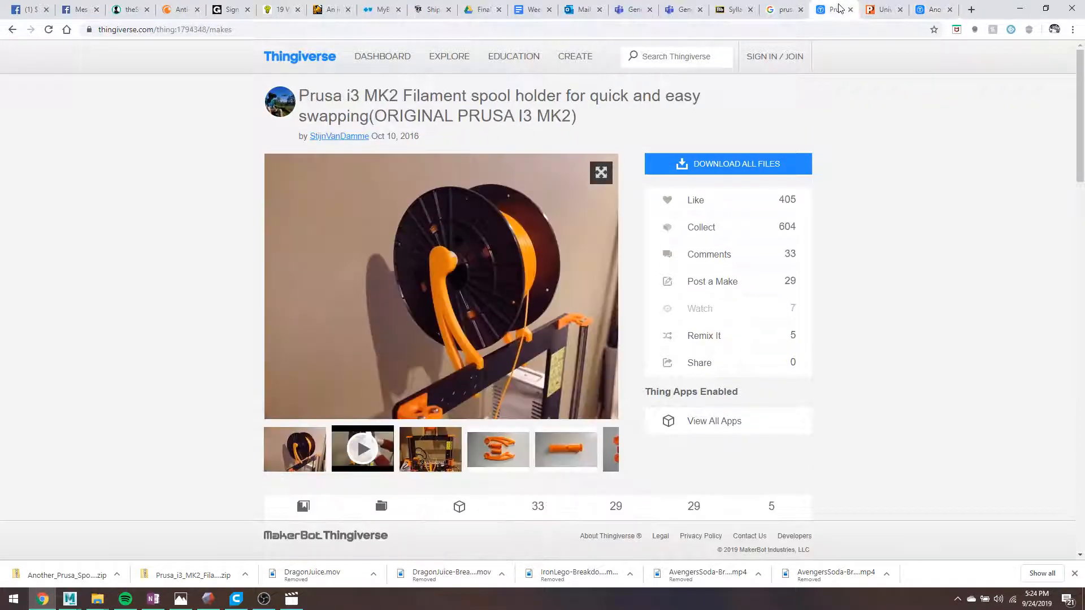
{"action": "left_click", "coordinate": [935, 16]}
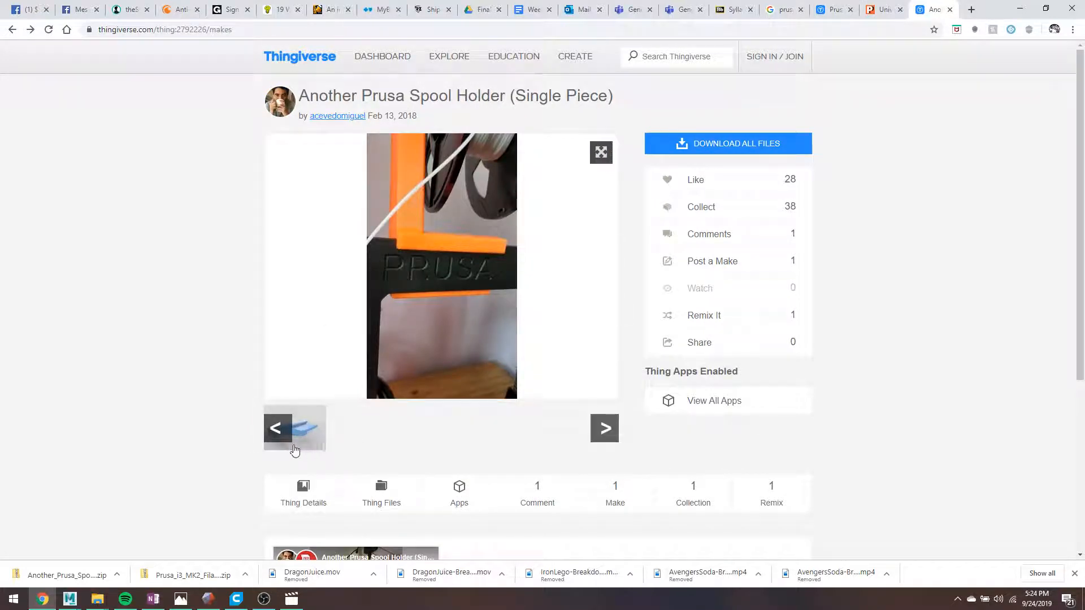
{"action": "left_click", "coordinate": [326, 438]}
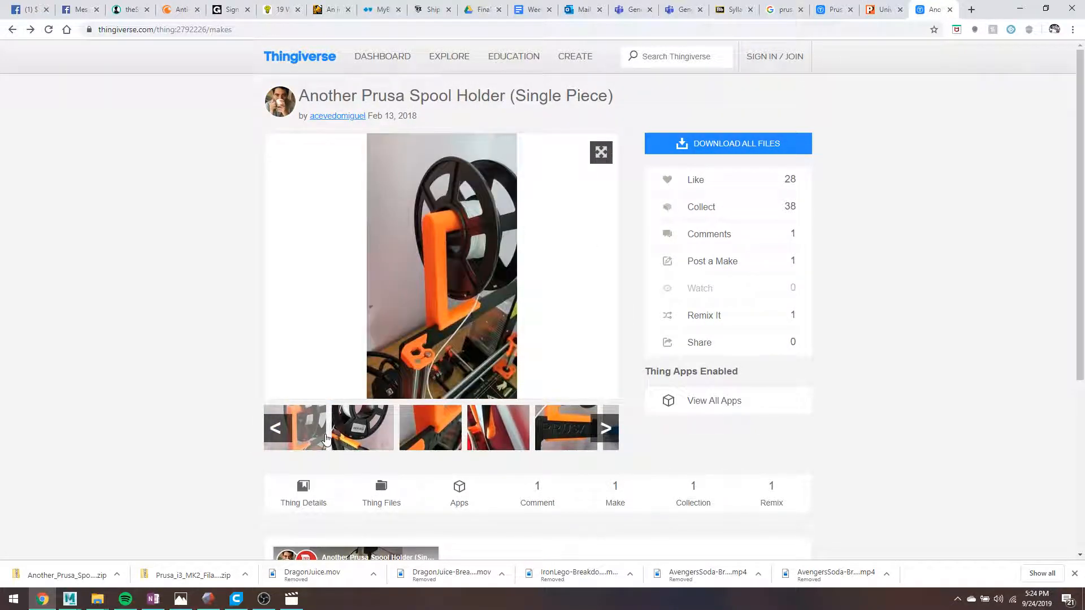
{"action": "mouse_move", "coordinate": [582, 278]}
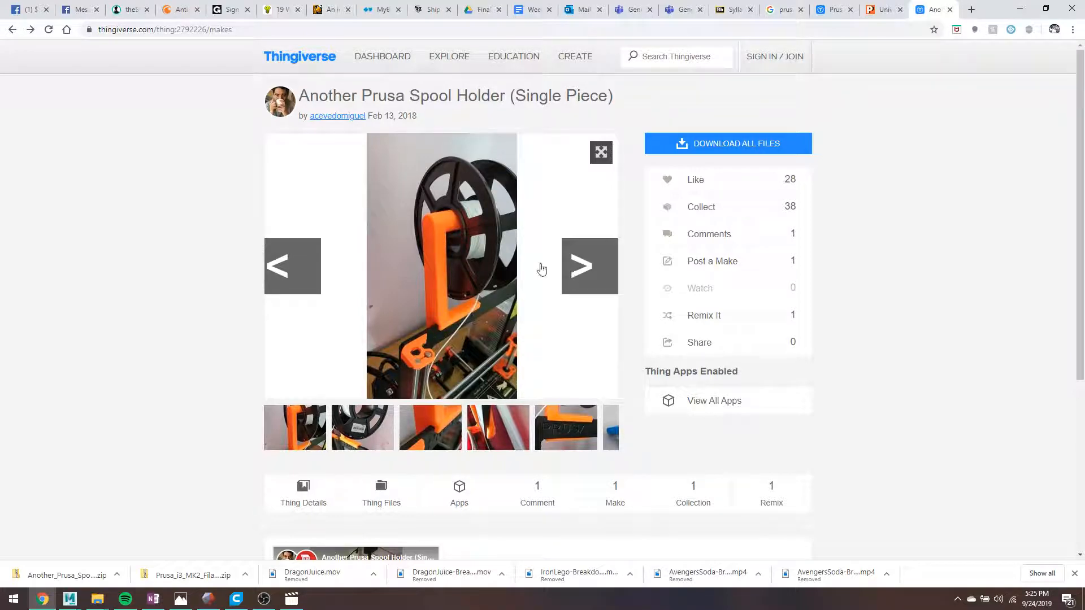
Step: Switch to Ultimaker Cura and examine the solid spool holder model from the side, from above and from underneath
{"action": "left_click", "coordinate": [237, 599]}
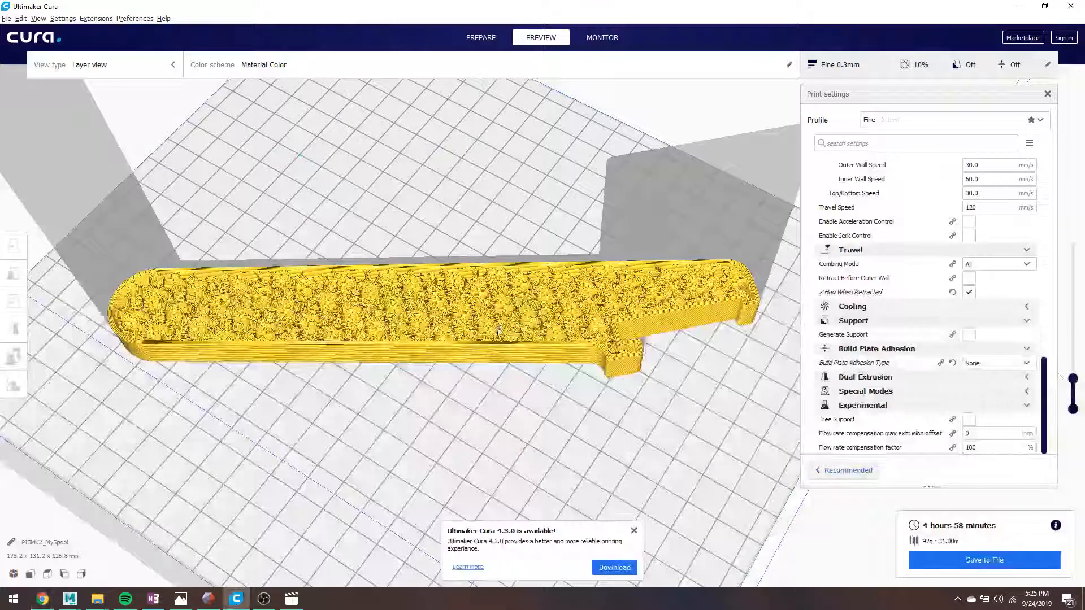
{"action": "left_click", "coordinate": [488, 35]}
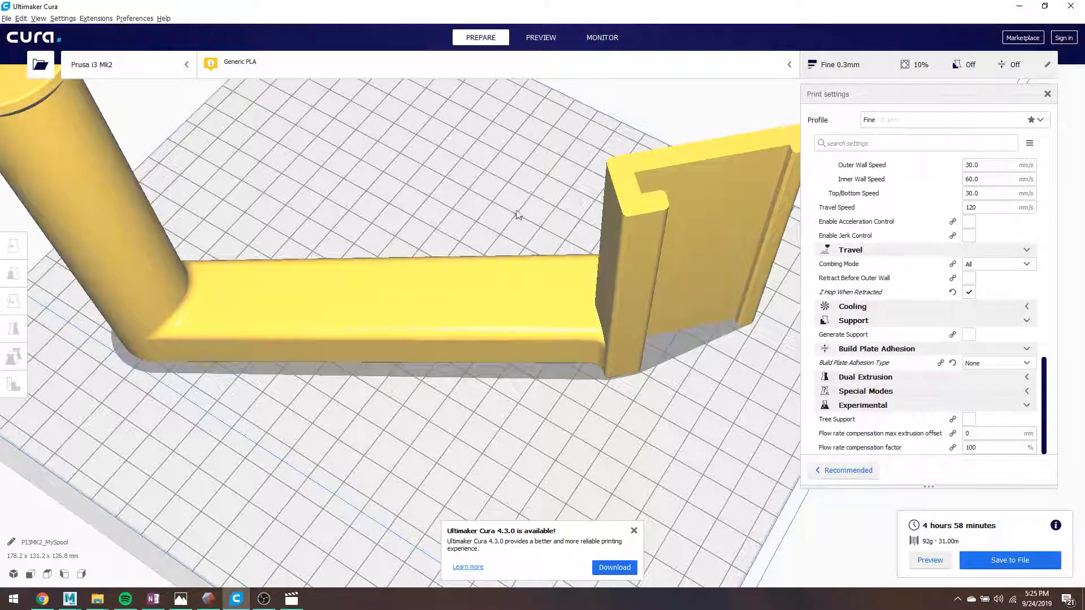
{"action": "right_click_drag", "start_coordinate": [515, 212], "coordinate": [542, 139]}
{"action": "scroll", "coordinate": [603, 182], "scroll_direction": "down", "scroll_amount": 5}
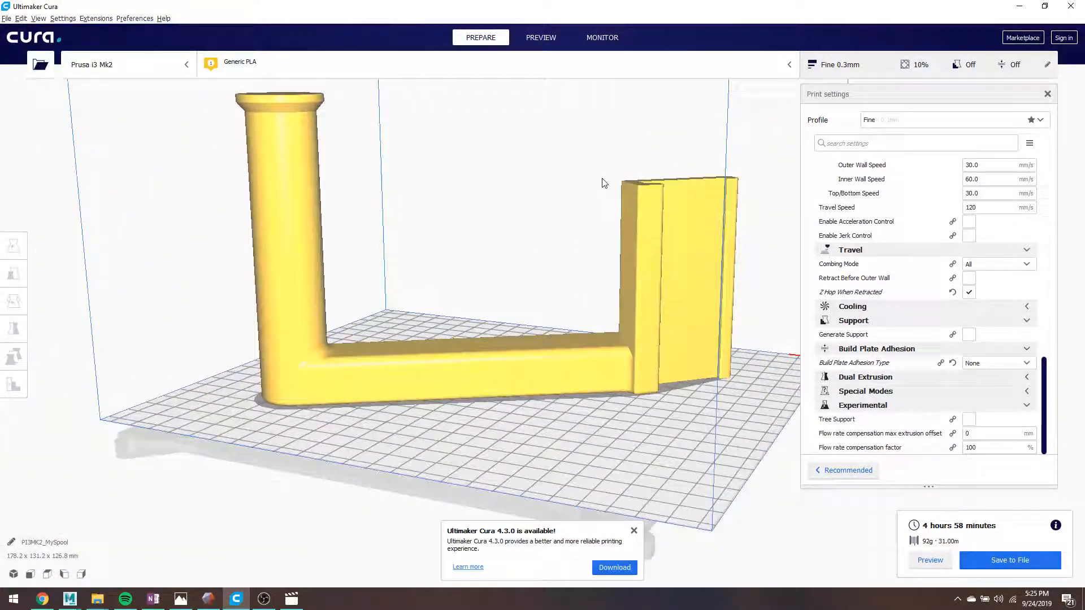
{"action": "right_click_drag", "start_coordinate": [603, 182], "coordinate": [572, 229]}
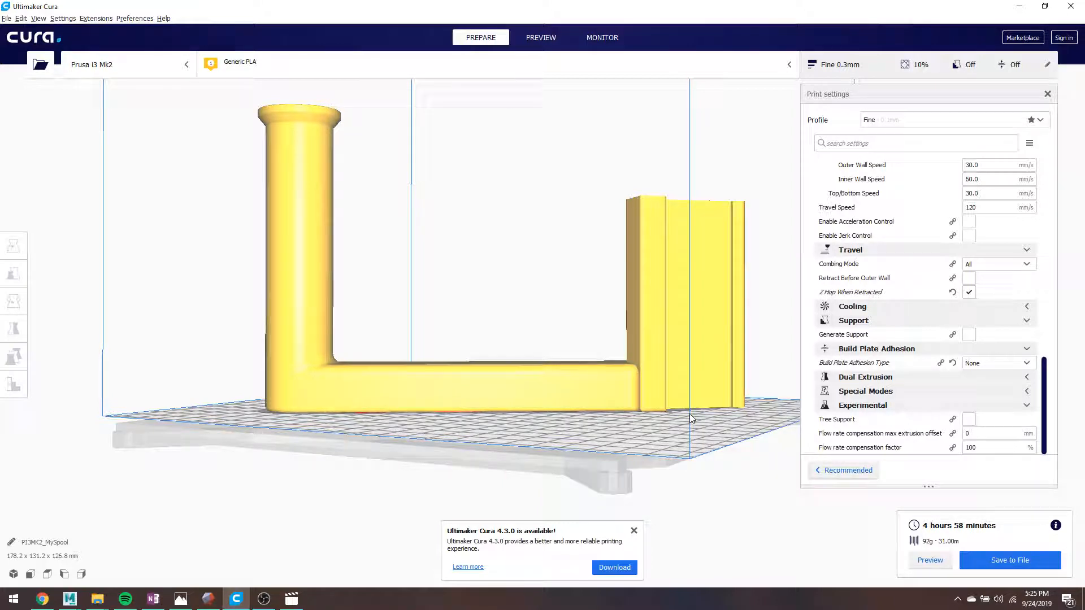
{"action": "right_click_drag", "start_coordinate": [615, 441], "coordinate": [622, 371]}
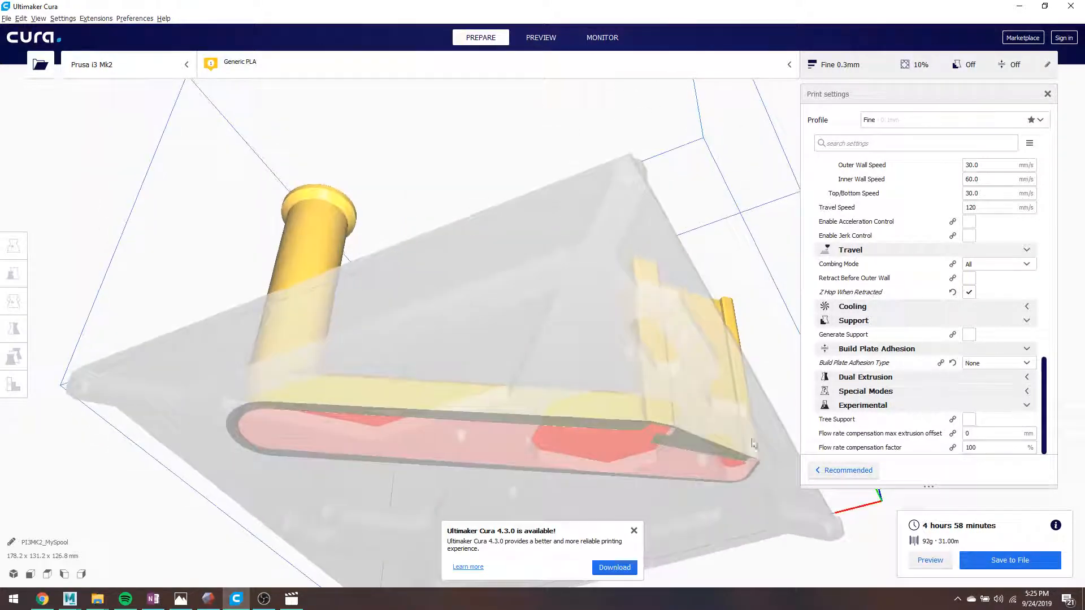
{"action": "right_click_drag", "start_coordinate": [690, 442], "coordinate": [434, 250]}
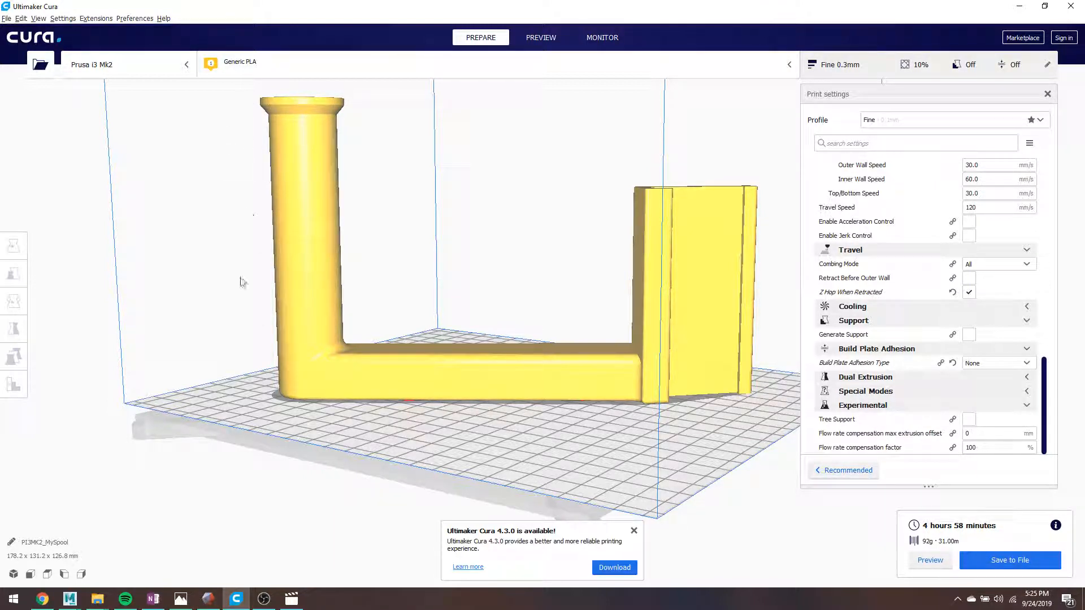
Step: Inspect the inner corner where the spool post meets the horizontal arm, as well as the frame clip
{"action": "right_click_drag", "start_coordinate": [358, 399], "coordinate": [371, 368]}
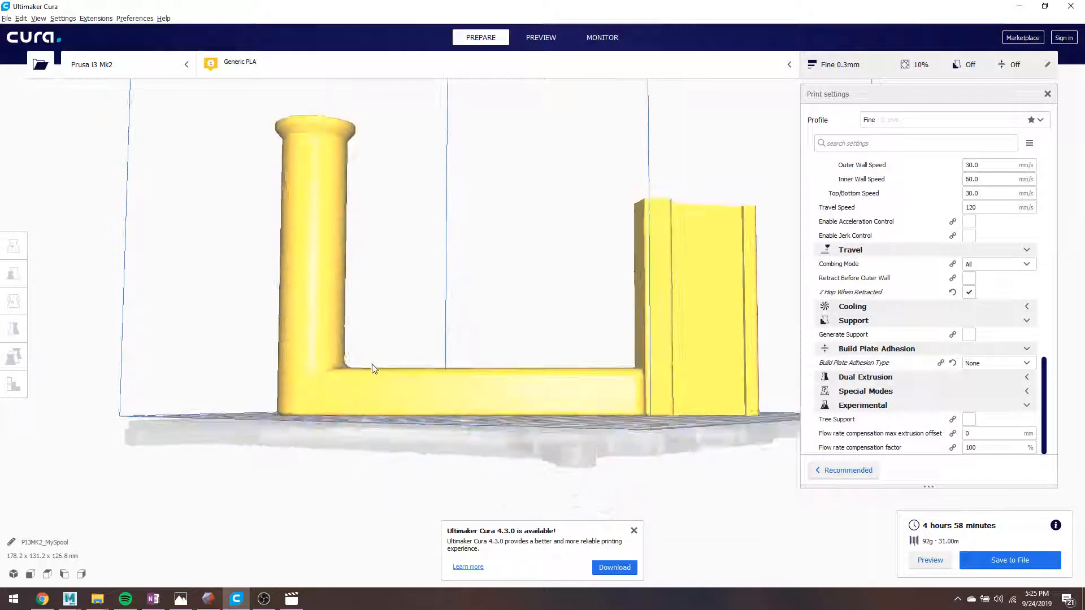
{"action": "scroll", "coordinate": [423, 363], "scroll_direction": "up", "scroll_amount": 5}
{"action": "scroll", "coordinate": [430, 335], "scroll_direction": "up", "scroll_amount": 2}
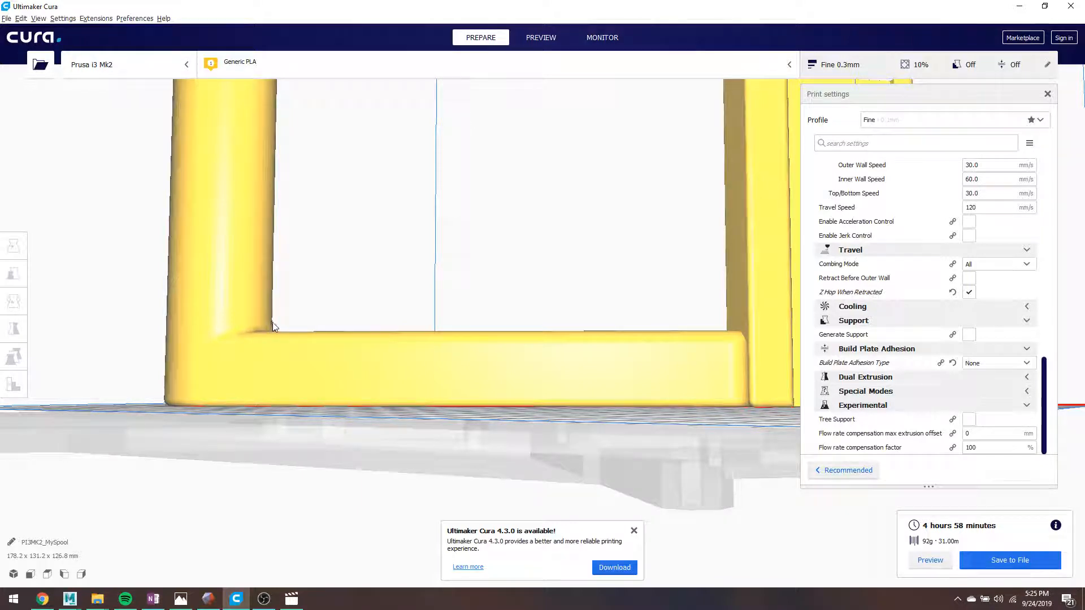
{"action": "scroll", "coordinate": [275, 321], "scroll_direction": "down", "scroll_amount": 2}
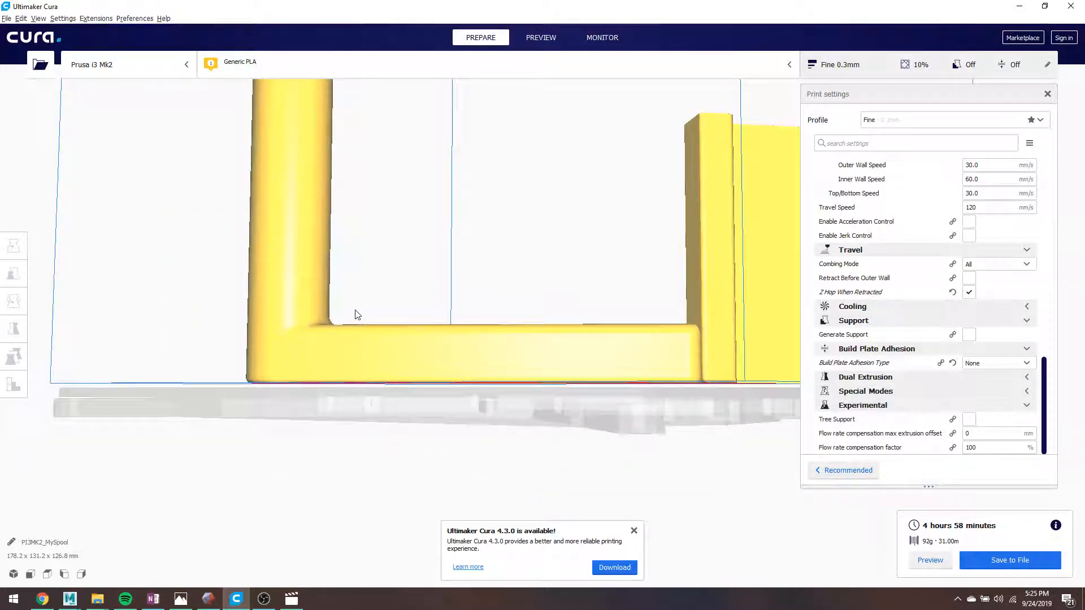
{"action": "scroll", "coordinate": [356, 319], "scroll_direction": "down", "scroll_amount": 2}
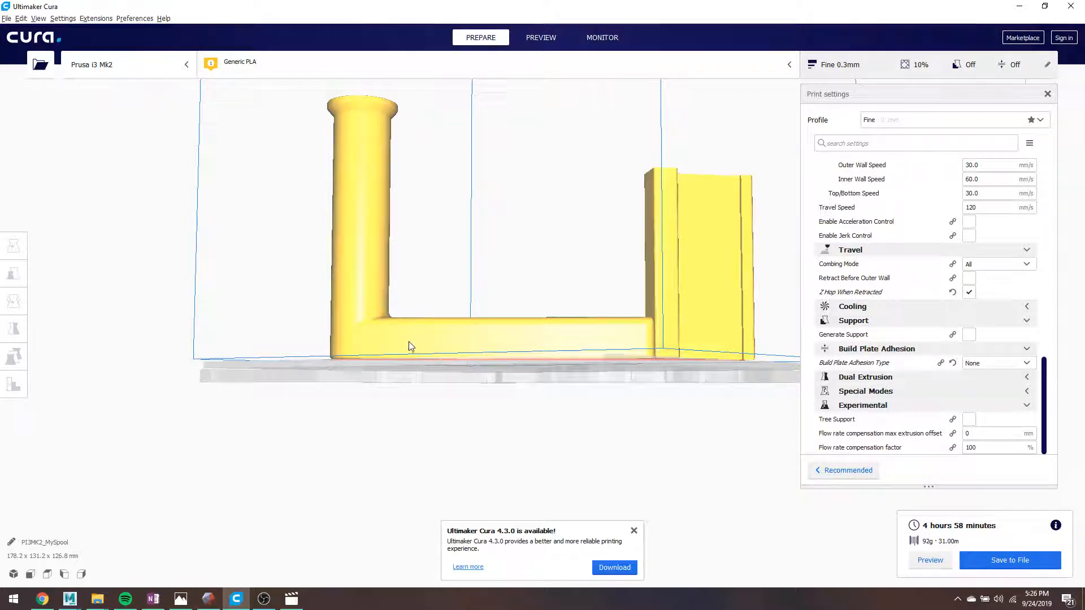
{"action": "scroll", "coordinate": [406, 341], "scroll_direction": "up", "scroll_amount": 3}
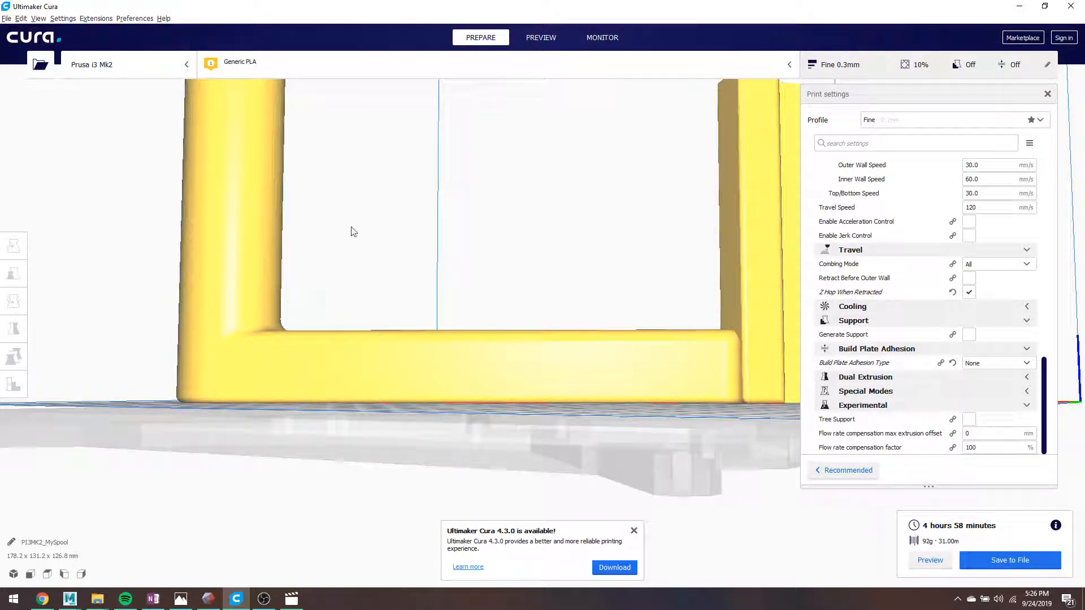
{"action": "scroll", "coordinate": [355, 232], "scroll_direction": "down", "scroll_amount": 5}
{"action": "right_click_drag", "start_coordinate": [452, 244], "coordinate": [678, 113]}
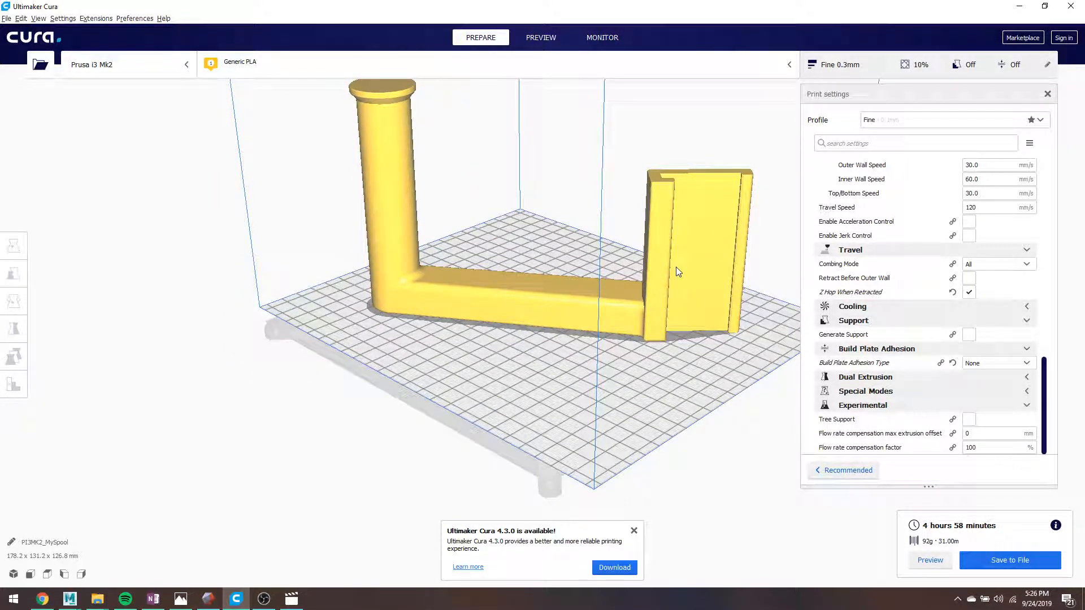
{"action": "right_click_drag", "start_coordinate": [529, 194], "coordinate": [539, 171]}
Step: Show the sliced layer preview and examine the arm's walls and infill from above at close range
{"action": "scroll", "coordinate": [906, 236], "scroll_direction": "up", "scroll_amount": 10}
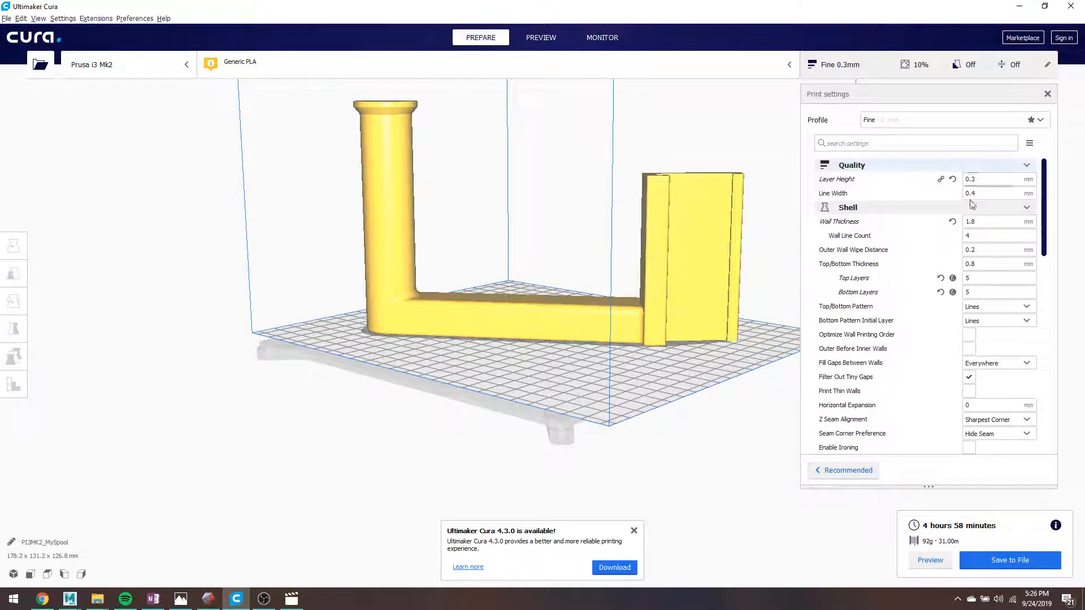
{"action": "left_click", "coordinate": [520, 42]}
{"action": "scroll", "coordinate": [792, 244], "scroll_direction": "up", "scroll_amount": 5}
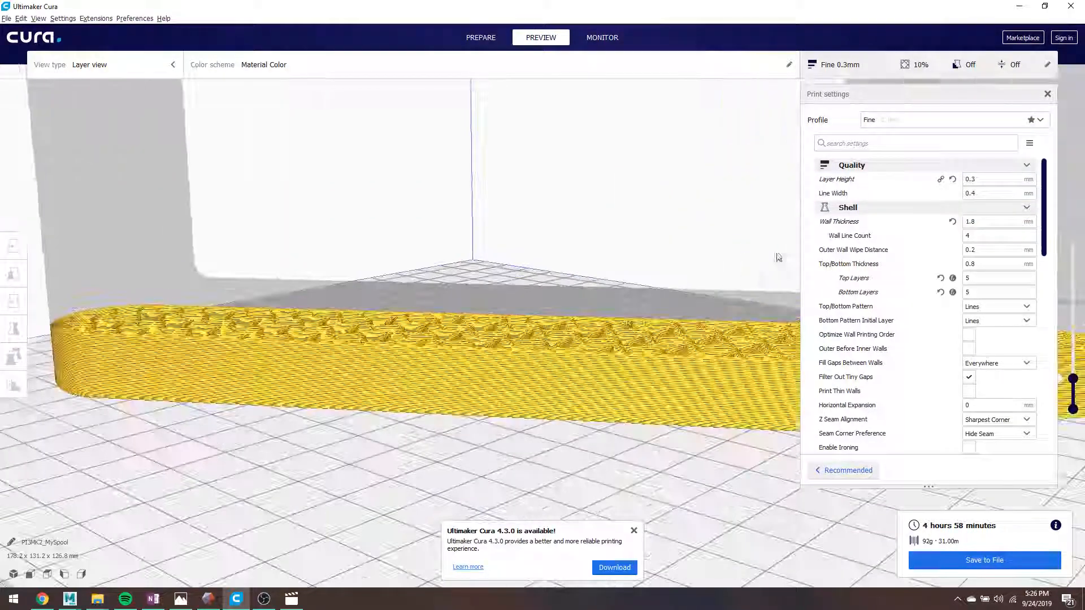
{"action": "right_click_drag", "start_coordinate": [778, 260], "coordinate": [674, 289]}
{"action": "middle_click_drag", "start_coordinate": [669, 260], "coordinate": [708, 348]}
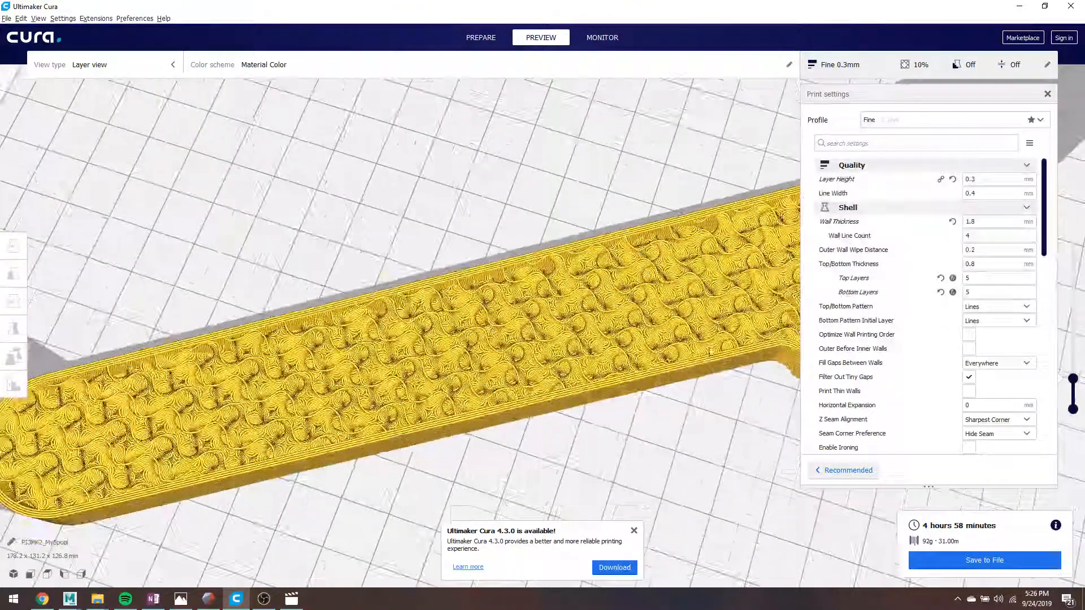
{"action": "scroll", "coordinate": [699, 370], "scroll_direction": "up", "scroll_amount": 4}
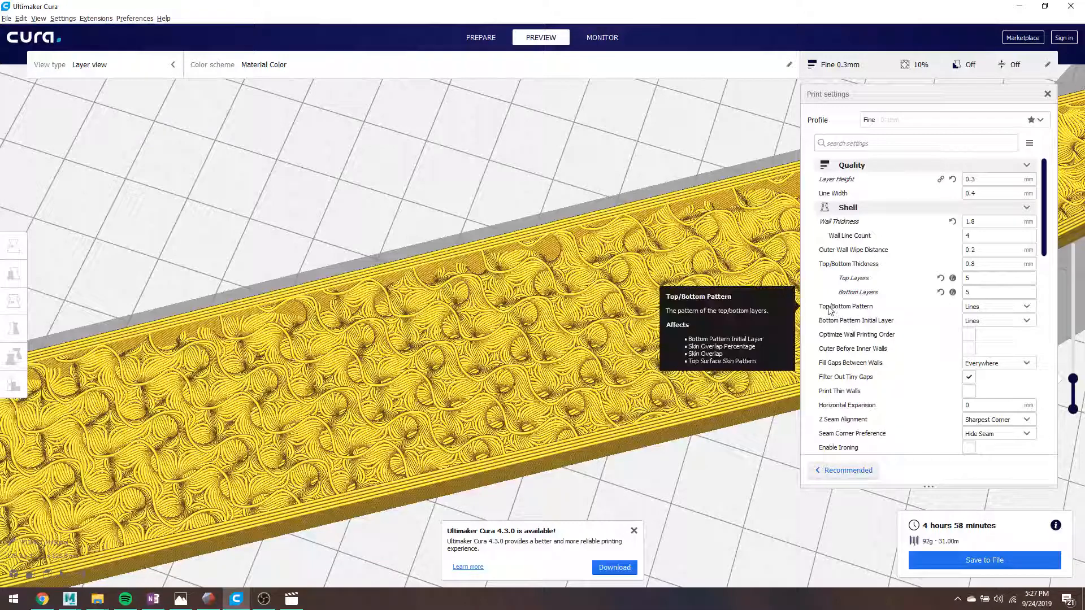
Step: Review the print settings from top and bottom layers through infill, material, speed, travel and support to the build plate adhesion options
{"action": "left_click", "coordinate": [973, 279]}
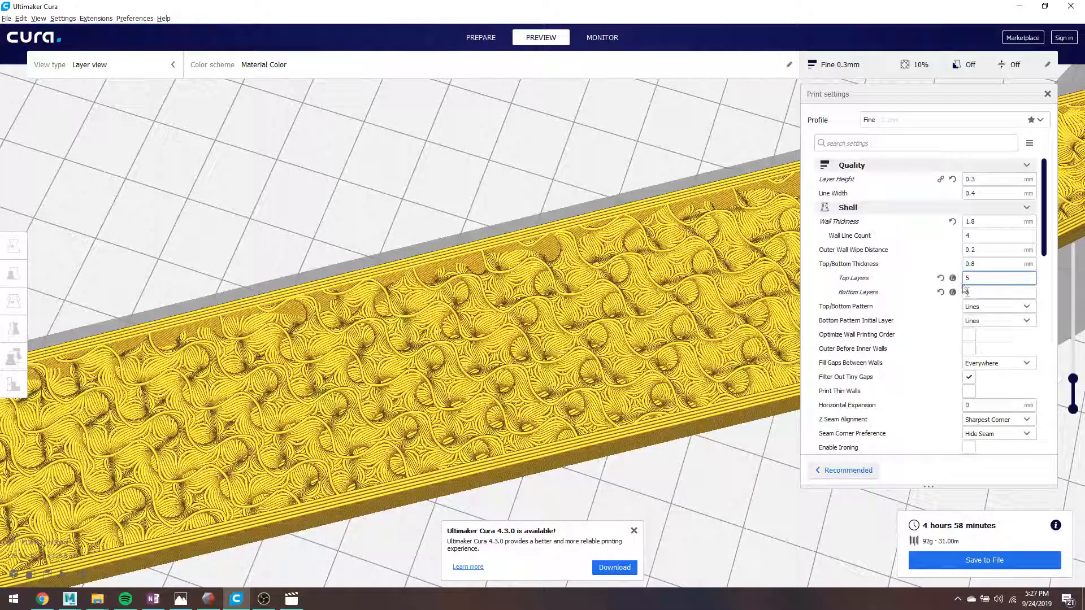
{"action": "left_click", "coordinate": [988, 291]}
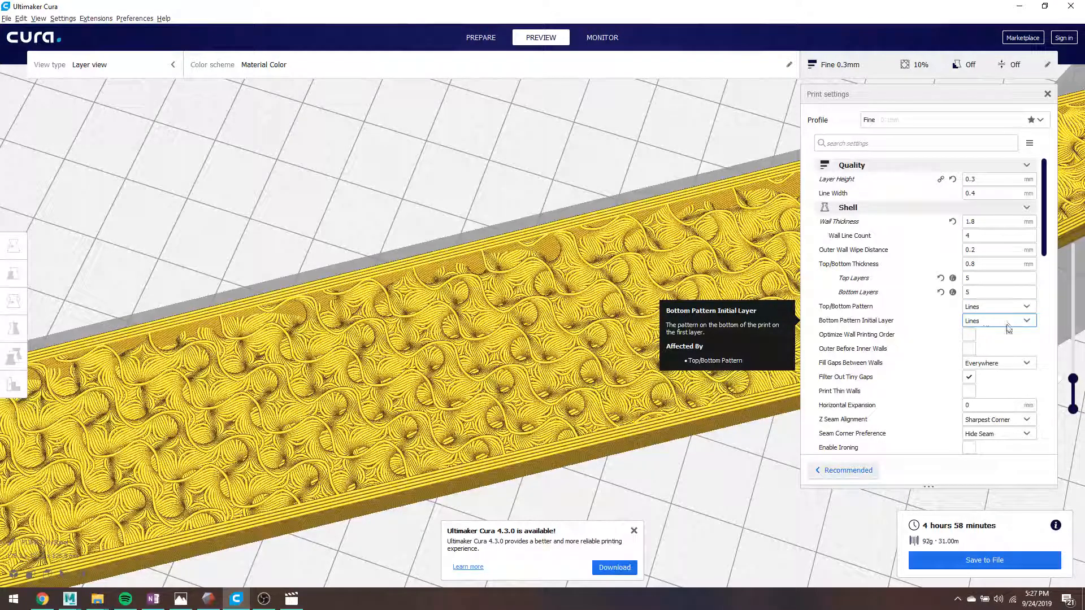
{"action": "scroll", "coordinate": [1003, 330], "scroll_direction": "down", "scroll_amount": 2}
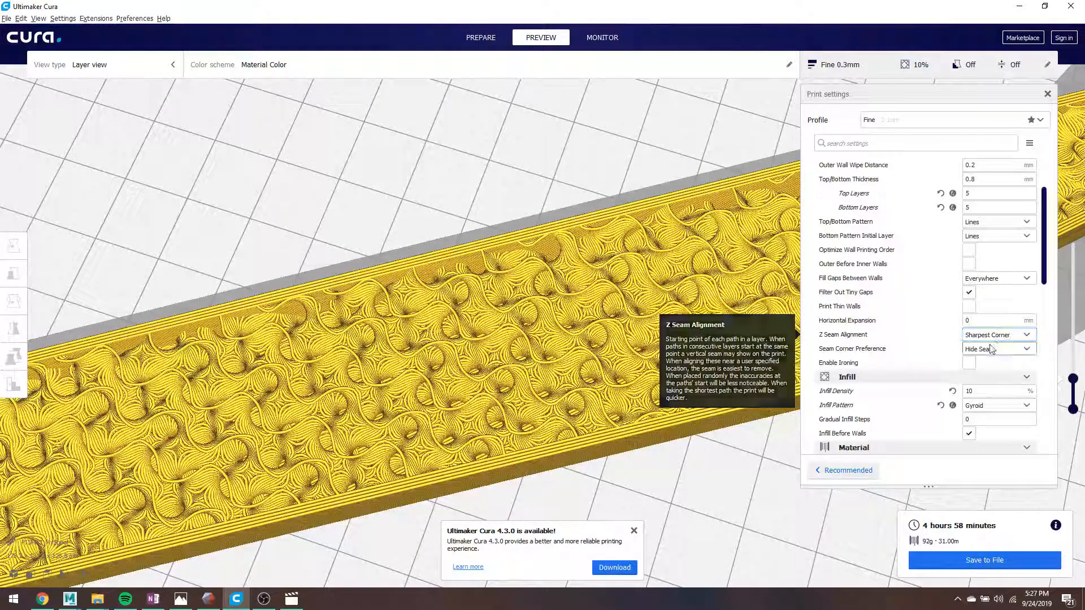
{"action": "scroll", "coordinate": [995, 347], "scroll_direction": "down", "scroll_amount": 3}
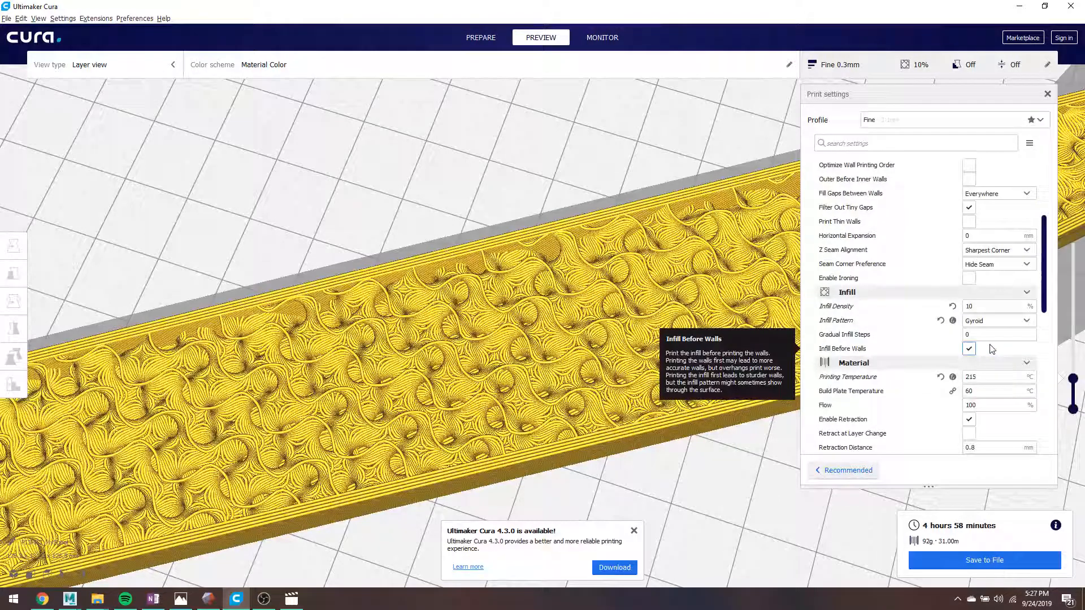
{"action": "scroll", "coordinate": [990, 349], "scroll_direction": "up", "scroll_amount": 1}
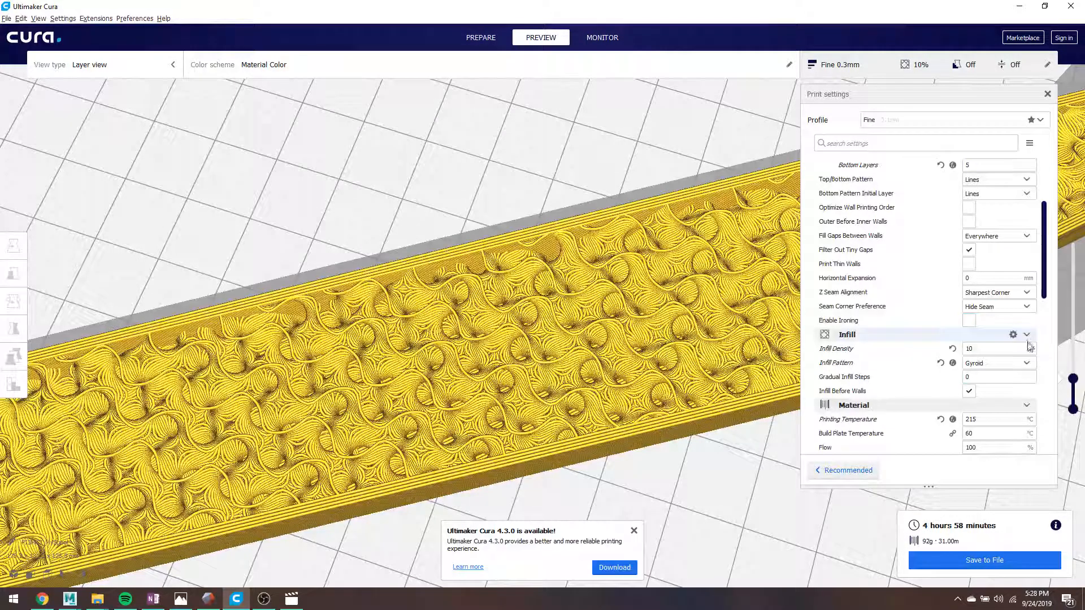
{"action": "scroll", "coordinate": [1023, 346], "scroll_direction": "down", "scroll_amount": 3}
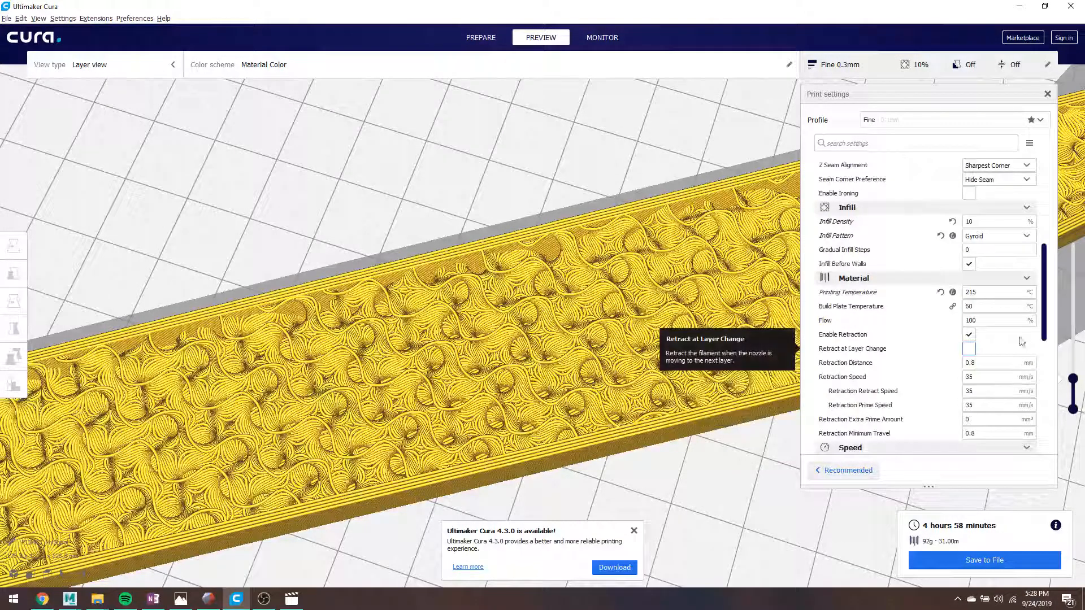
{"action": "scroll", "coordinate": [1017, 339], "scroll_direction": "down", "scroll_amount": 6}
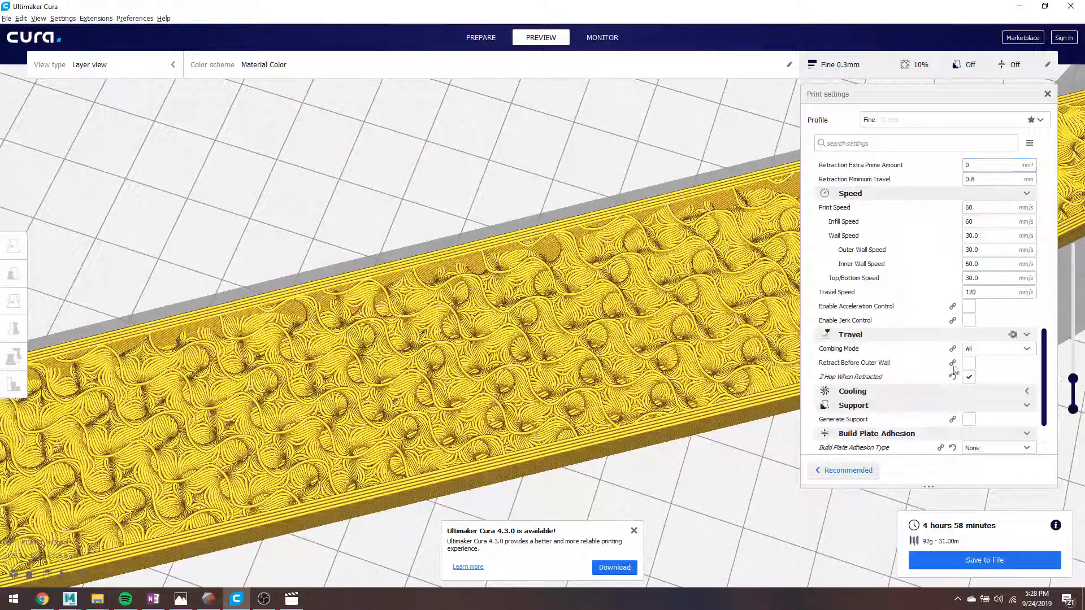
{"action": "scroll", "coordinate": [965, 356], "scroll_direction": "down", "scroll_amount": 1}
{"action": "scroll", "coordinate": [965, 356], "scroll_direction": "down", "scroll_amount": 1}
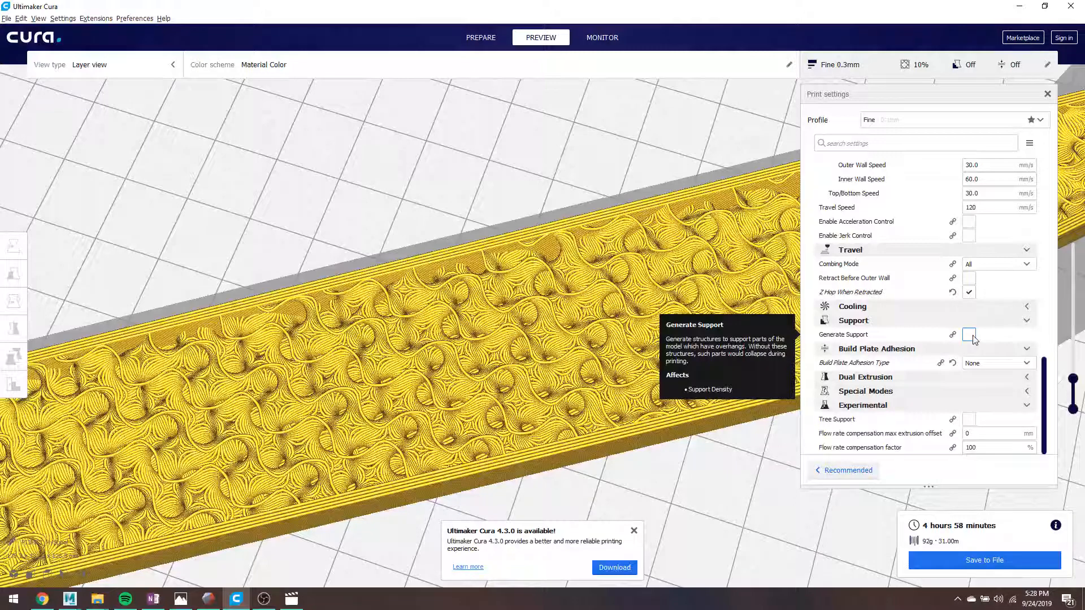
{"action": "left_click", "coordinate": [976, 365]}
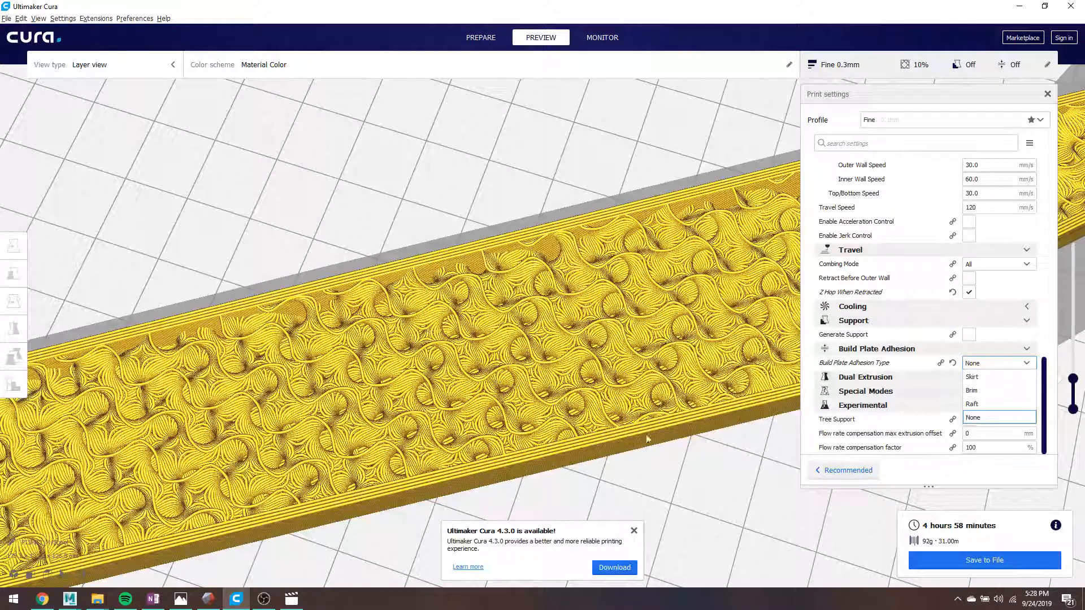
{"action": "left_click", "coordinate": [701, 461]}
Step: Lower the previewed layer range and examine the bottom layers of the arm against the full model
{"action": "scroll", "coordinate": [650, 441], "scroll_direction": "down", "scroll_amount": 10}
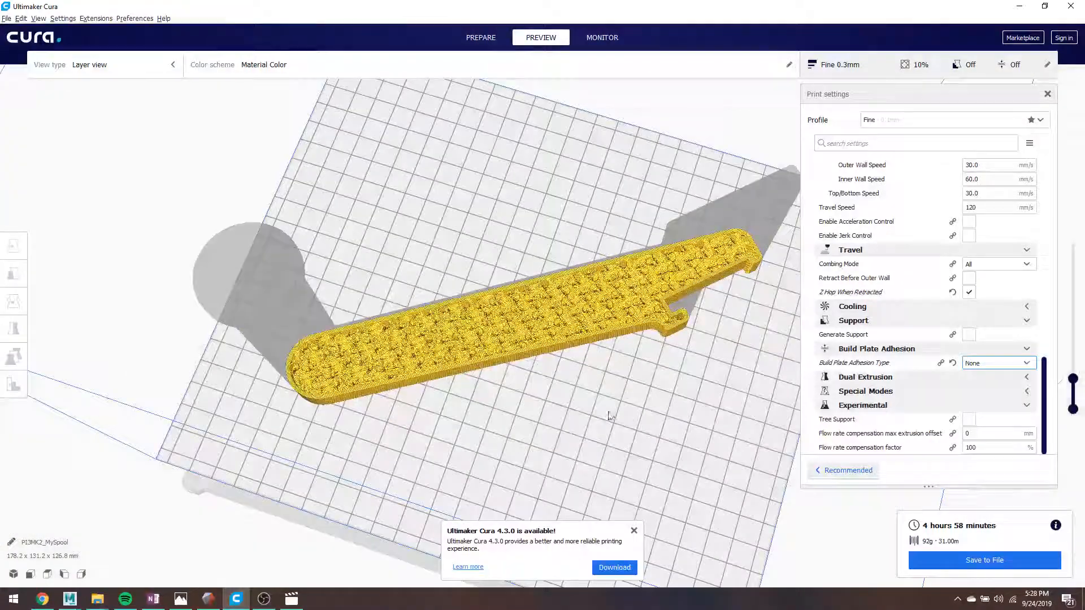
{"action": "left_click_drag", "start_coordinate": [1072, 379], "coordinate": [1059, 396]}
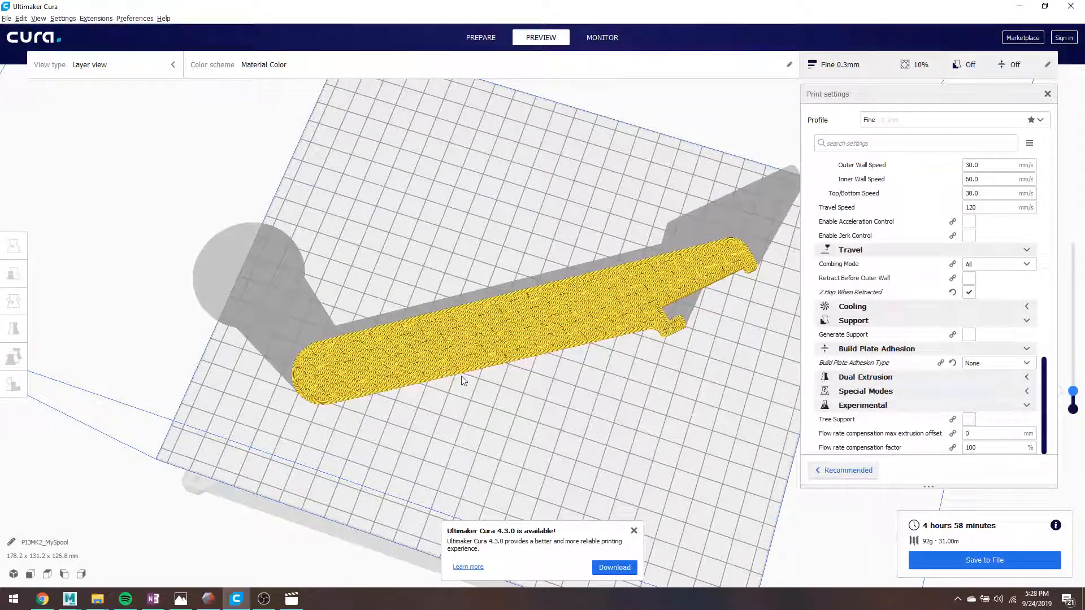
{"action": "right_click_drag", "start_coordinate": [463, 381], "coordinate": [577, 297]}
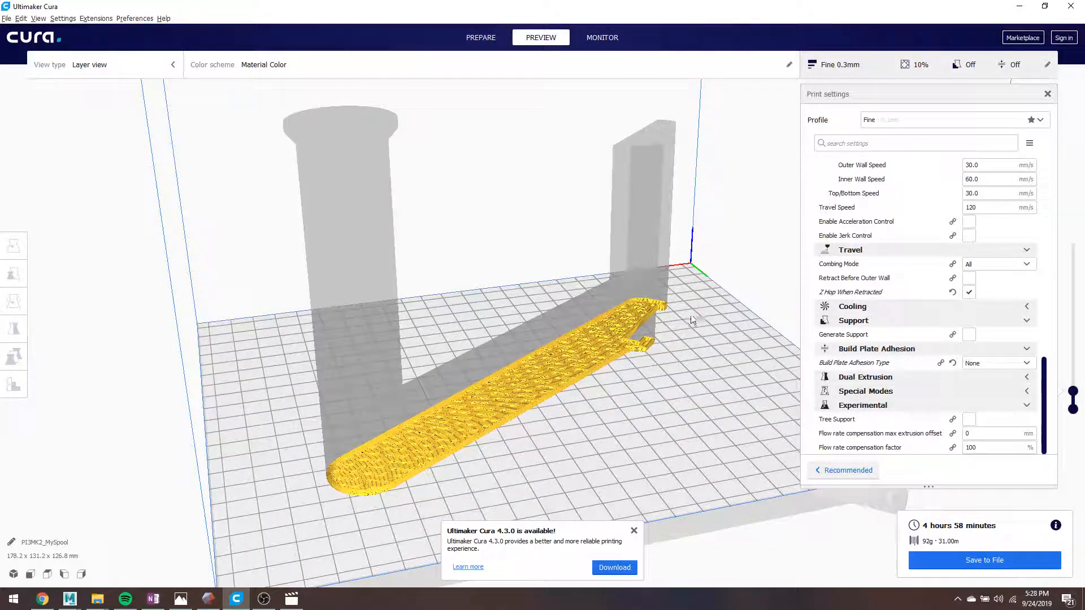
Step: Set the build plate adhesion type to Skirt and slice the model again
{"action": "left_click", "coordinate": [994, 364]}
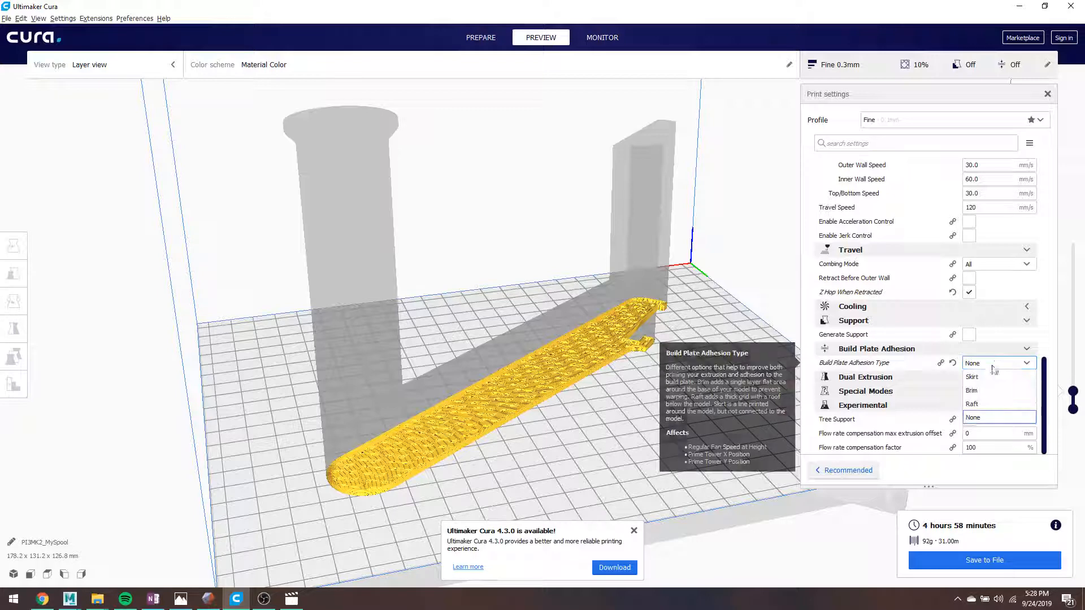
{"action": "left_click", "coordinate": [975, 377]}
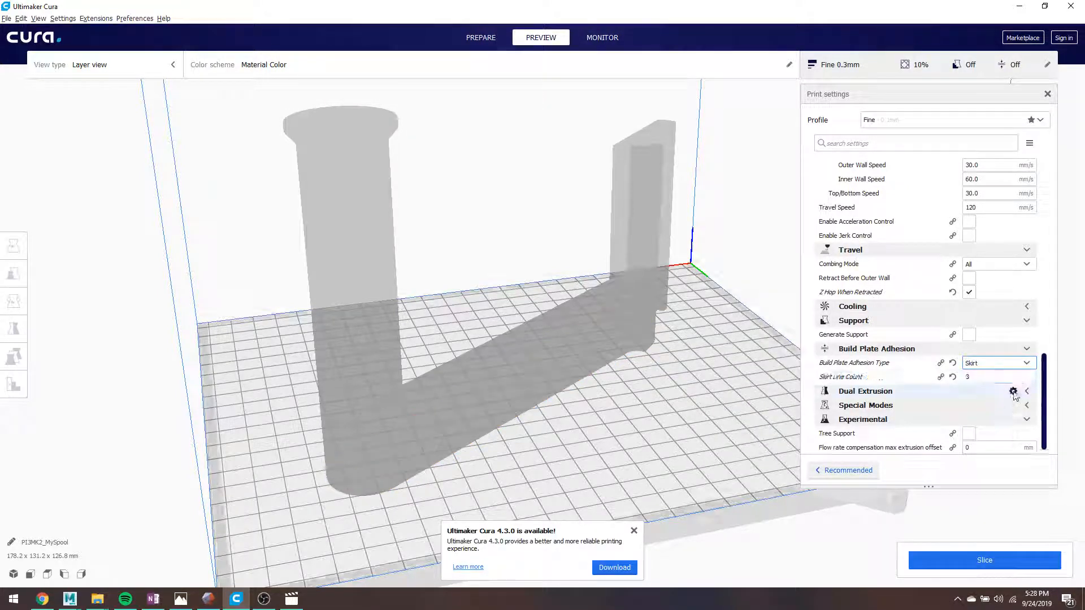
{"action": "left_click", "coordinate": [1026, 559]}
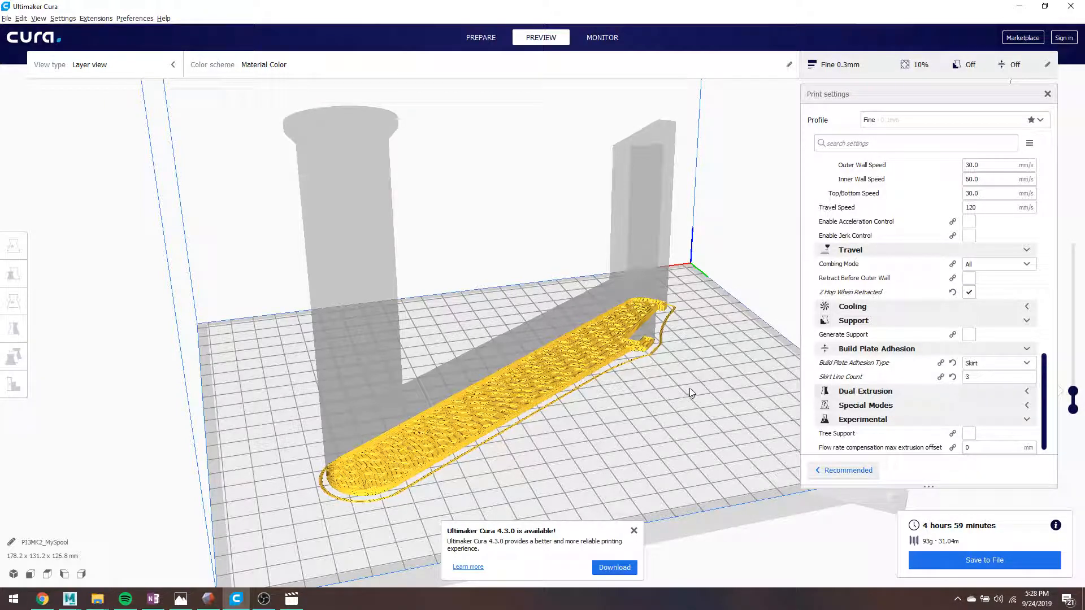
Step: Examine the arm's bottom layers and surrounding skirt at close range, and review the infill and material settings
{"action": "right_click_drag", "start_coordinate": [689, 387], "coordinate": [683, 436]}
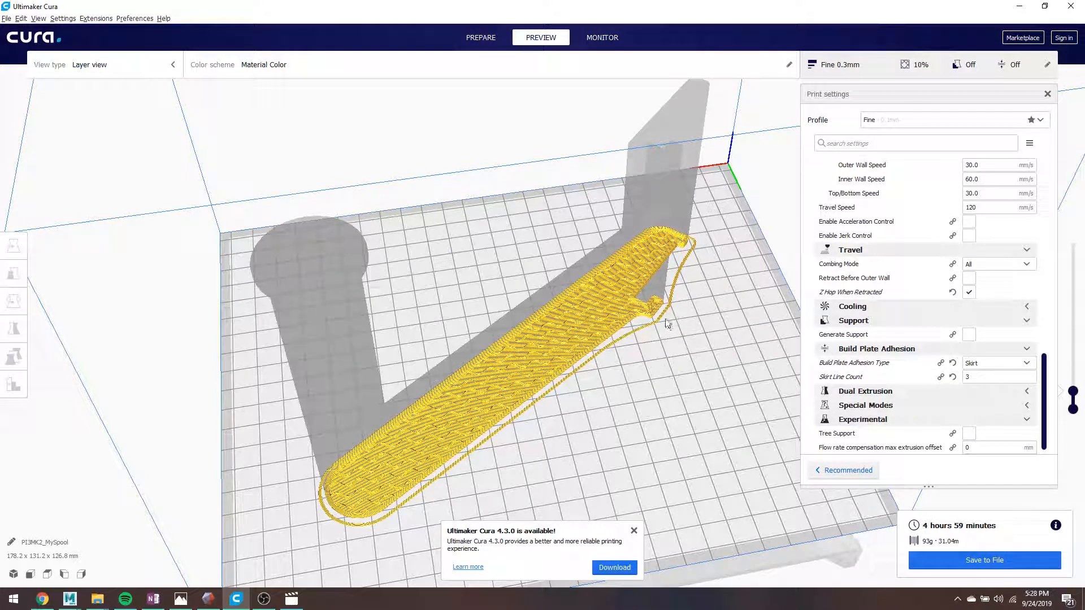
{"action": "scroll", "coordinate": [586, 298], "scroll_direction": "up", "scroll_amount": 10}
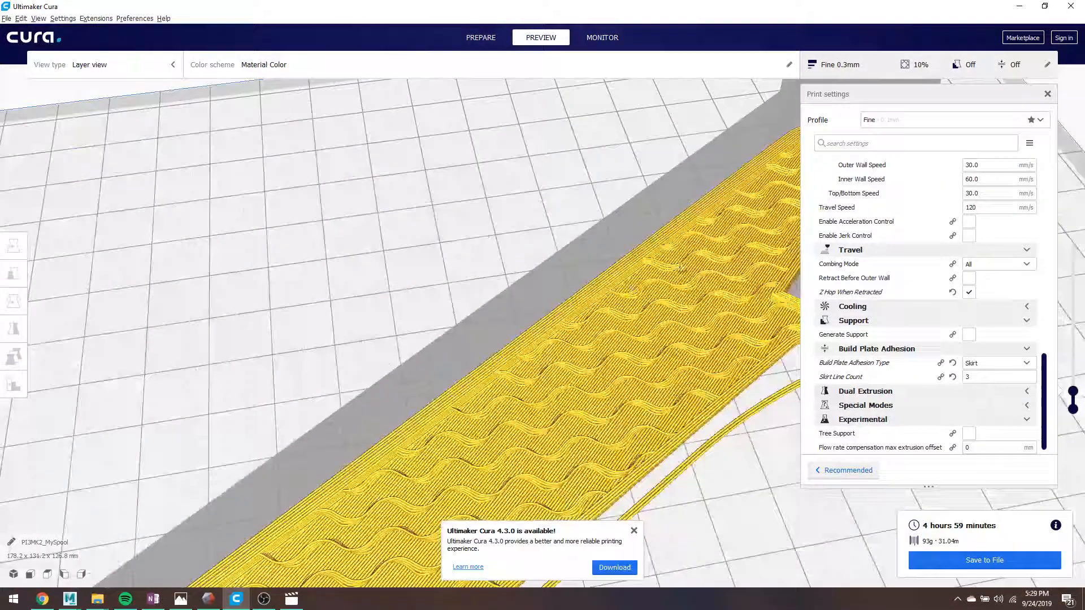
{"action": "middle_click_drag", "start_coordinate": [713, 290], "coordinate": [560, 277]}
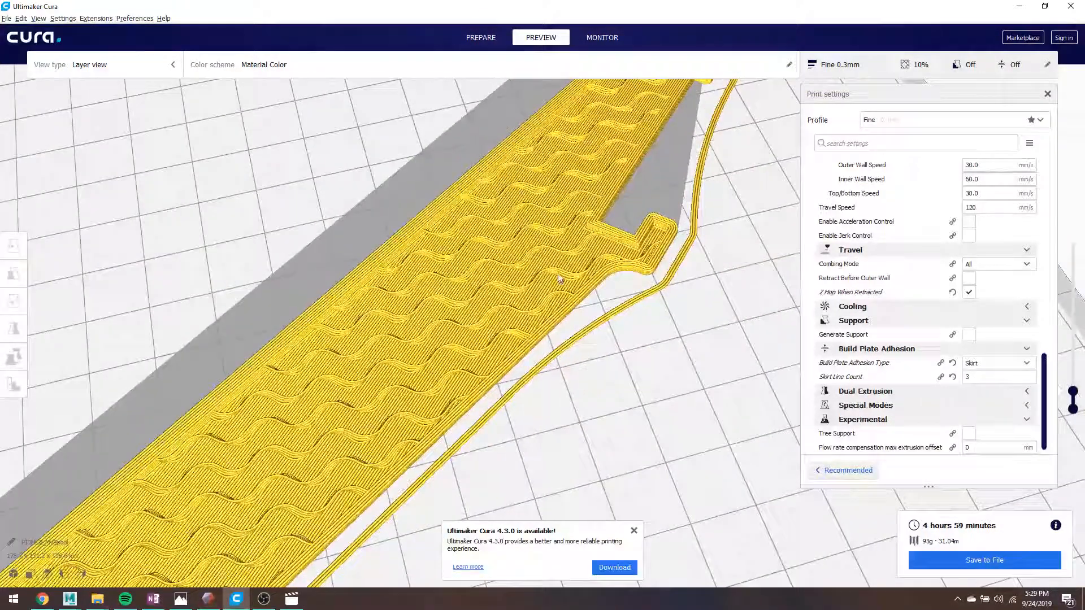
{"action": "scroll", "coordinate": [560, 277], "scroll_direction": "down", "scroll_amount": 2}
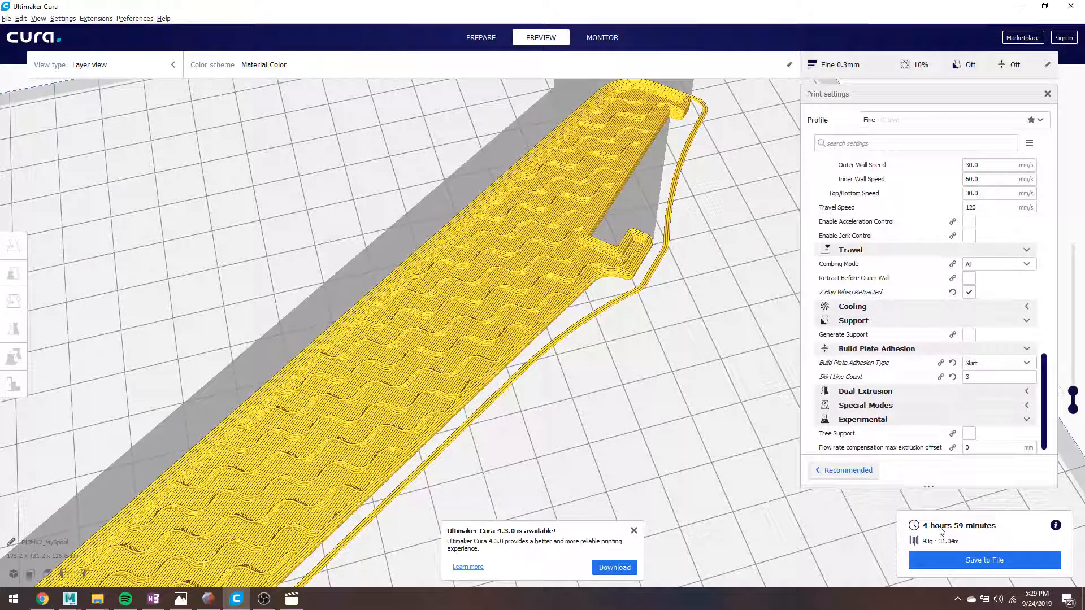
{"action": "scroll", "coordinate": [953, 349], "scroll_direction": "up", "scroll_amount": 5}
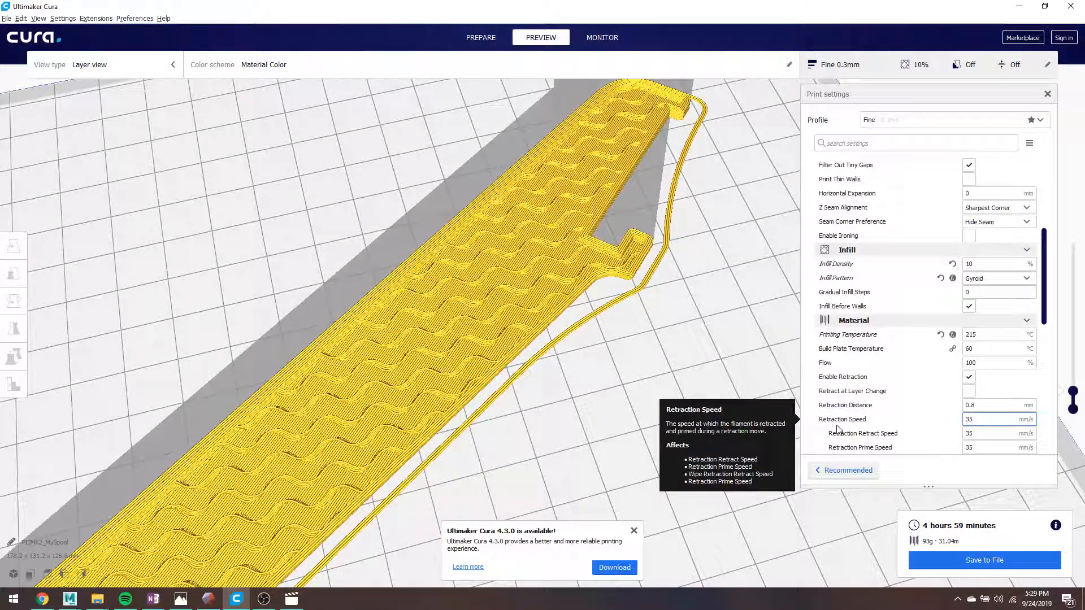
Step: Raise the previewed layer range to just below the spool post's flange and examine the whole sliced holder
{"action": "scroll", "coordinate": [106, 398], "scroll_direction": "down", "scroll_amount": 5}
{"action": "right_click_drag", "start_coordinate": [663, 471], "coordinate": [594, 418]}
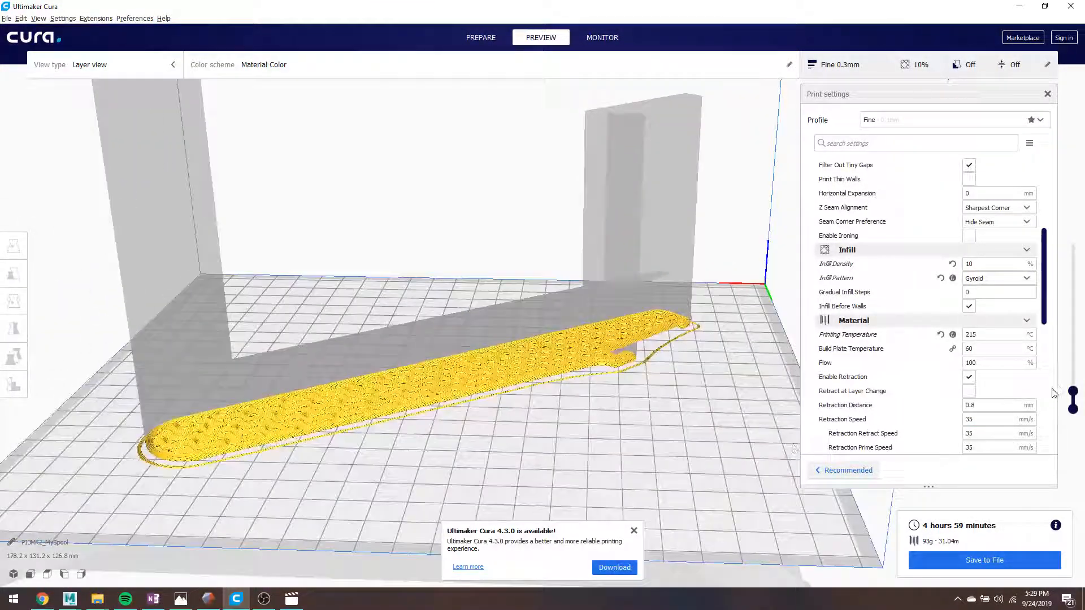
{"action": "left_click_drag", "start_coordinate": [1073, 392], "coordinate": [1069, 269]}
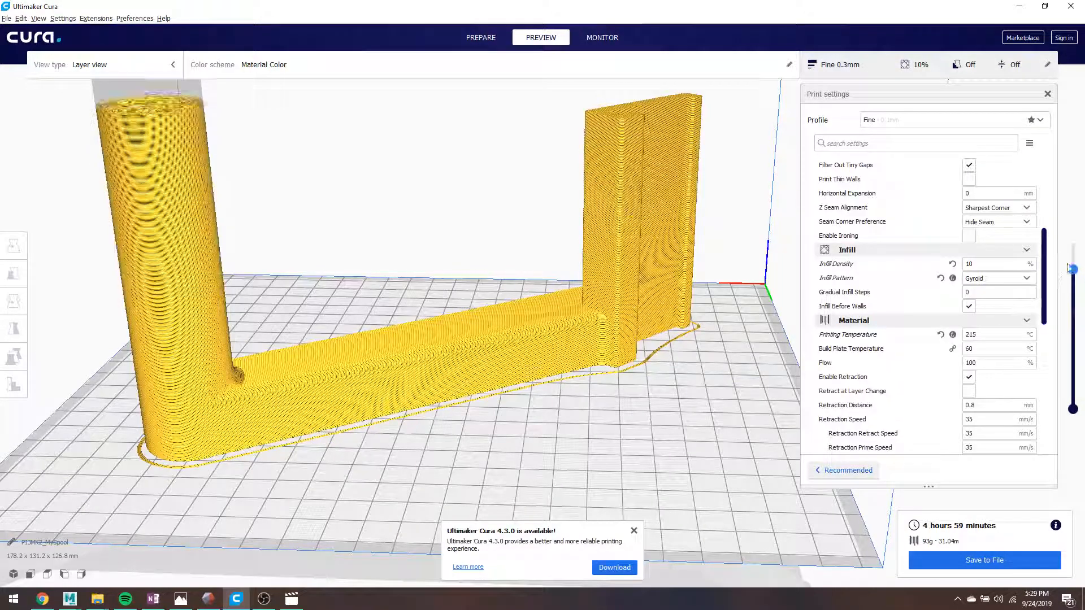
{"action": "scroll", "coordinate": [552, 365], "scroll_direction": "down", "scroll_amount": 5}
{"action": "right_click_drag", "start_coordinate": [555, 372], "coordinate": [591, 395]}
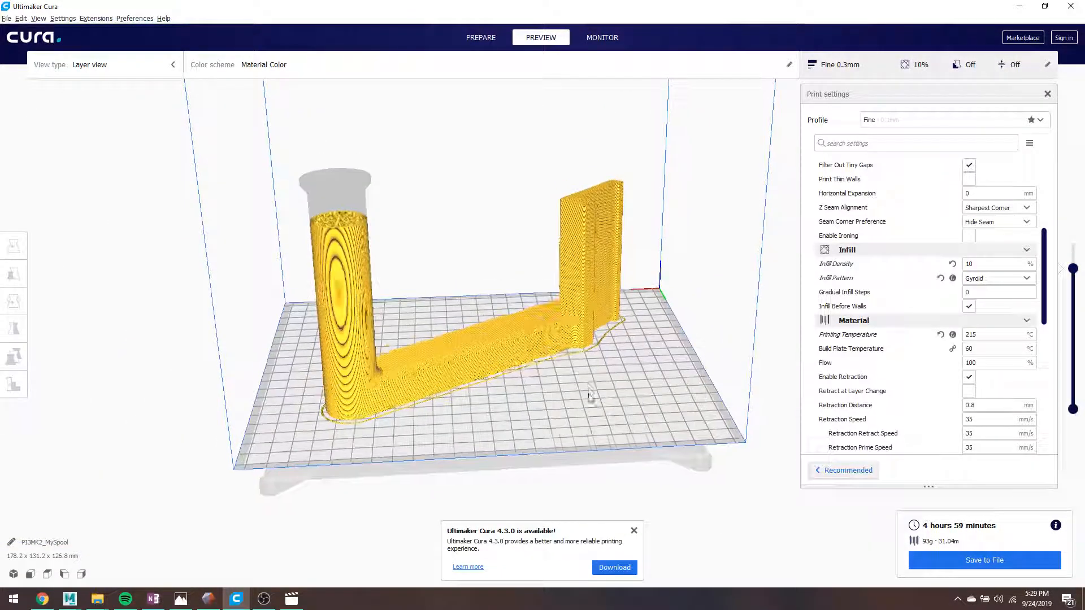
{"action": "scroll", "coordinate": [589, 394], "scroll_direction": "up", "scroll_amount": 3}
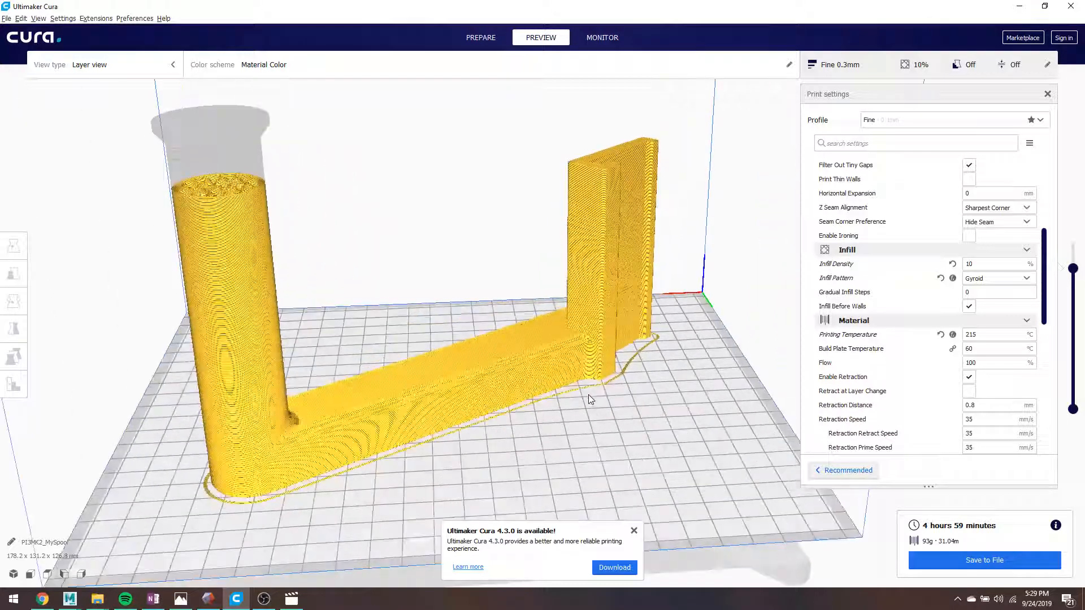